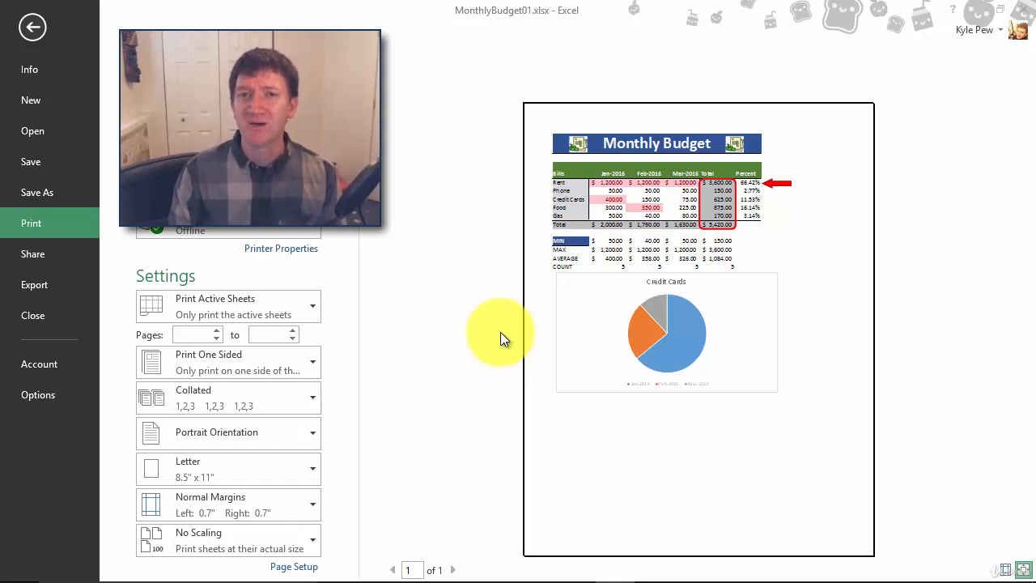
Open the print settings for the Qtr 1 sheet and set the page orientation to Landscape.
{"action": "left_click", "coordinate": [33, 29]}
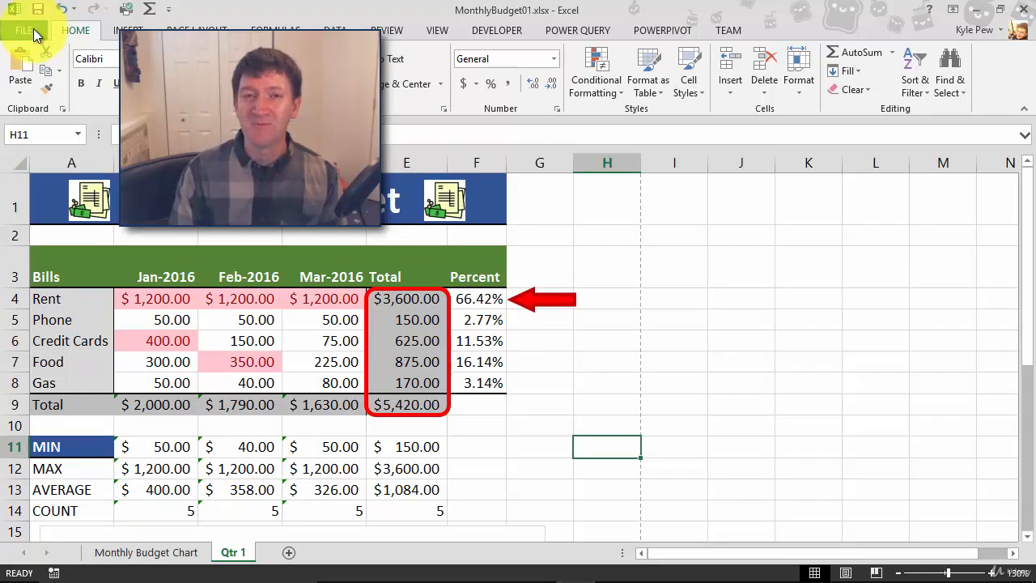
{"action": "left_click", "coordinate": [28, 31]}
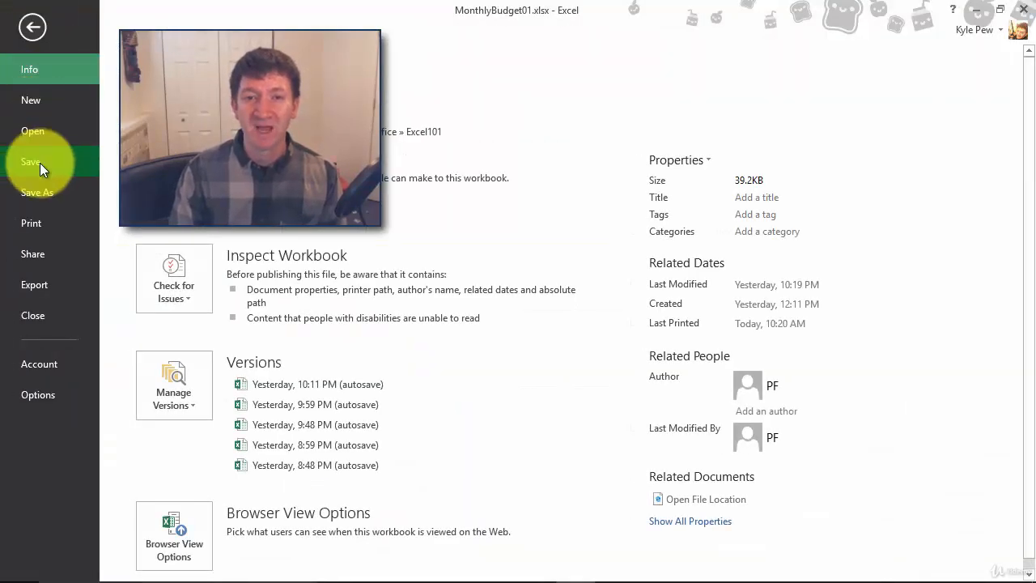
{"action": "left_click", "coordinate": [39, 224]}
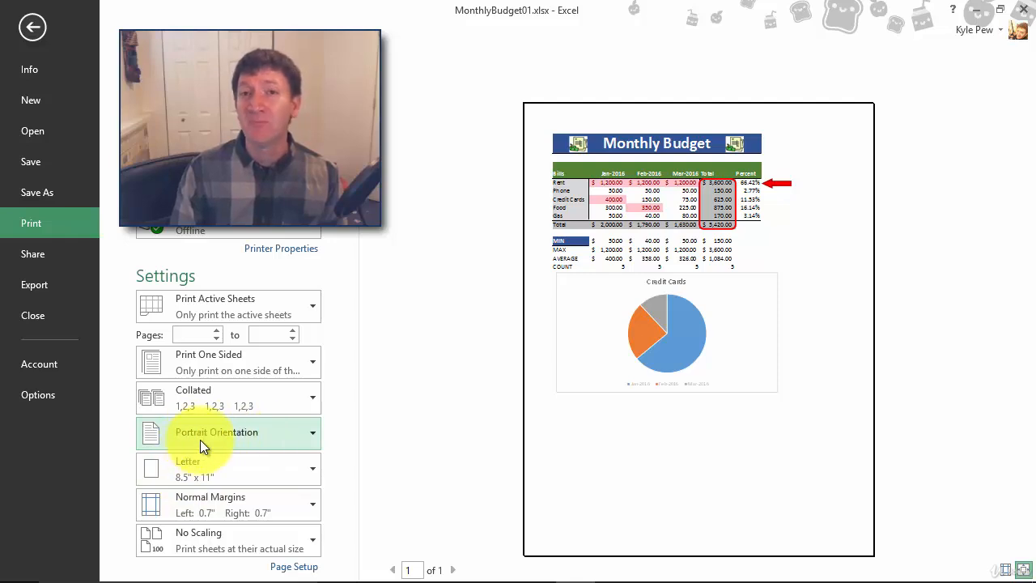
{"action": "left_click", "coordinate": [254, 446]}
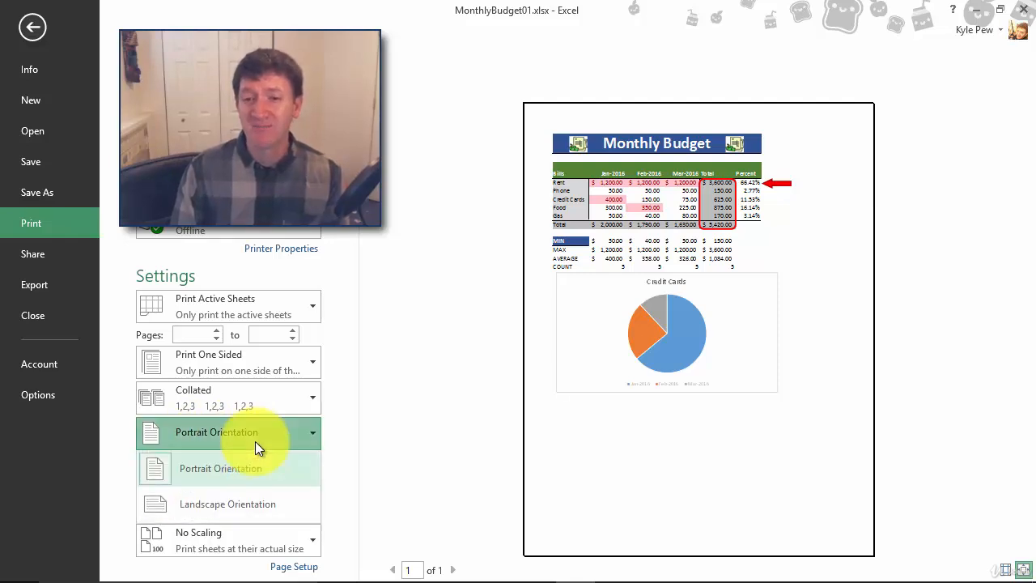
{"action": "left_click", "coordinate": [212, 505]}
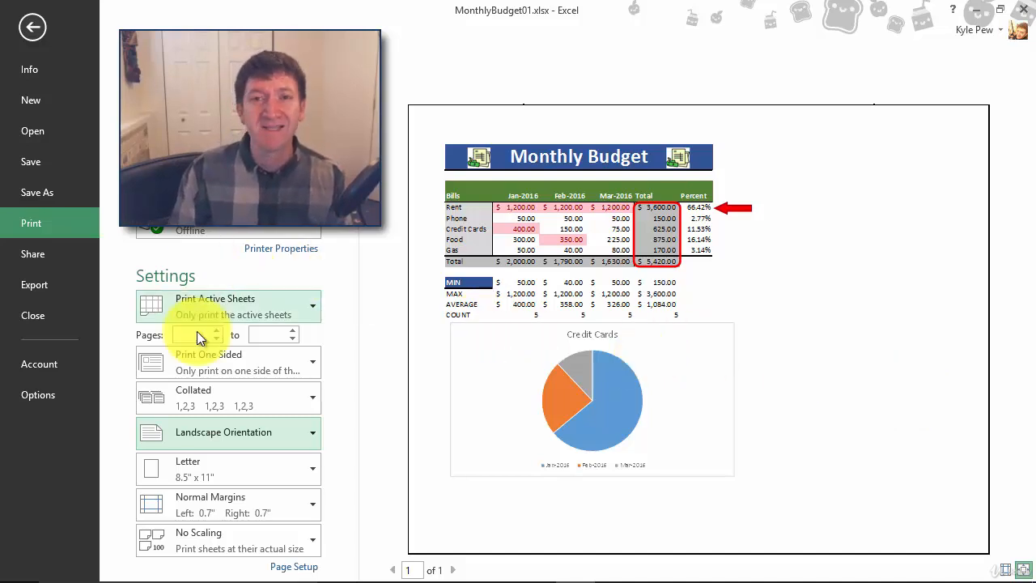
Set custom print scaling to 160% of normal size and check how the sheet splits across the preview pages.
{"action": "left_click", "coordinate": [215, 549]}
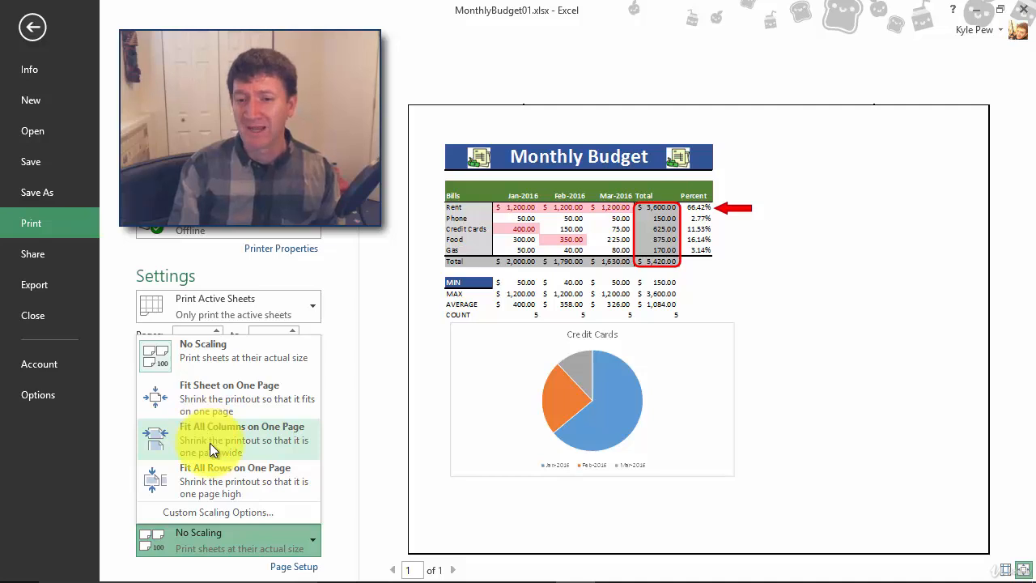
{"action": "left_click", "coordinate": [239, 512]}
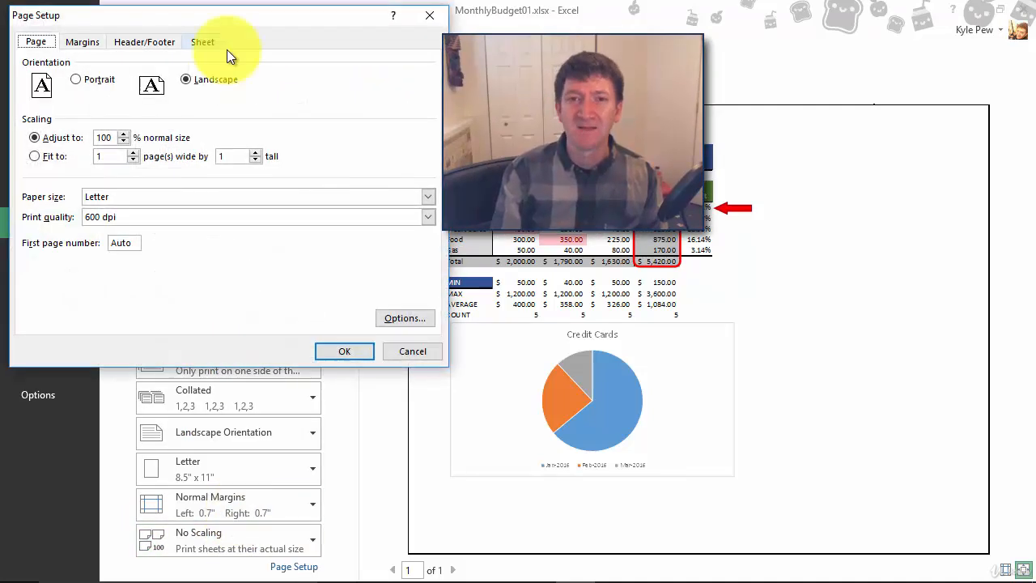
{"action": "left_click_drag", "start_coordinate": [212, 21], "coordinate": [226, 42]}
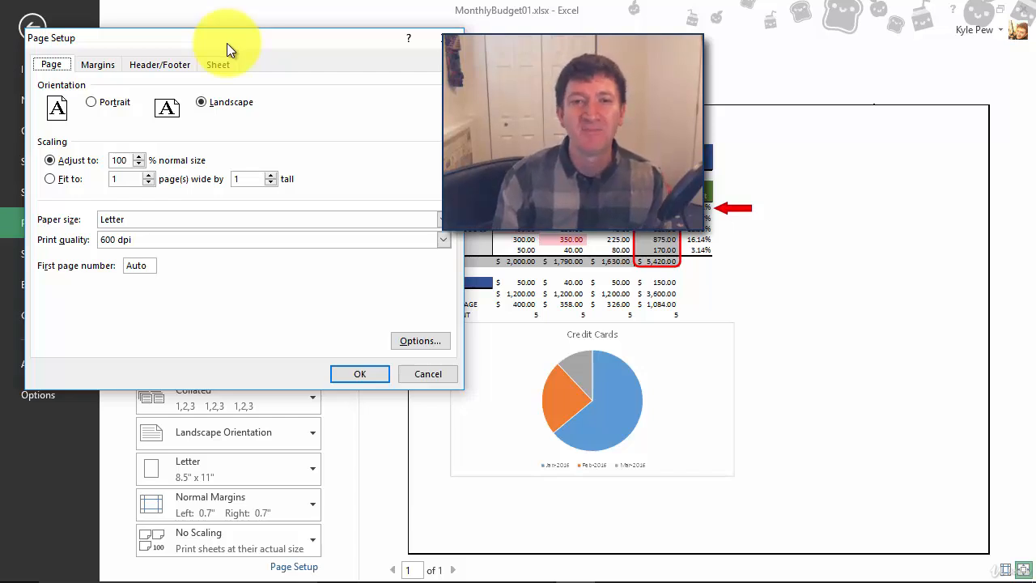
{"action": "left_click", "coordinate": [95, 160]}
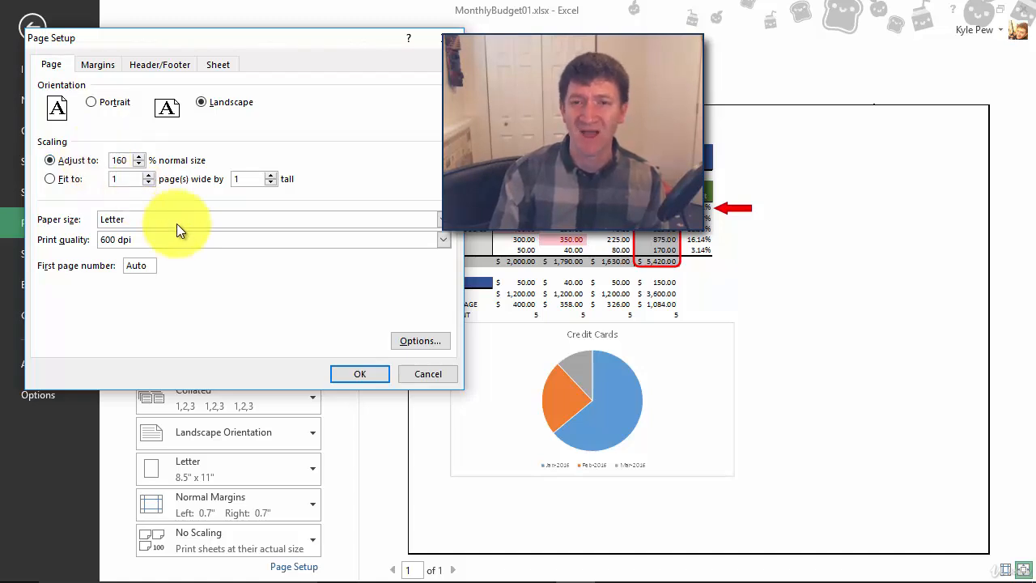
{"action": "left_click", "coordinate": [353, 371]}
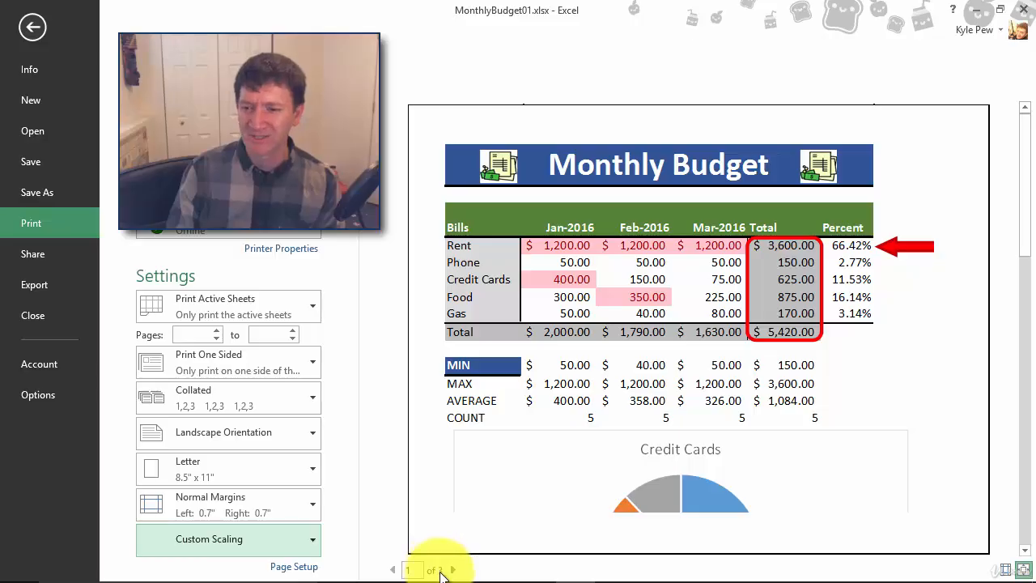
{"action": "left_click", "coordinate": [453, 570]}
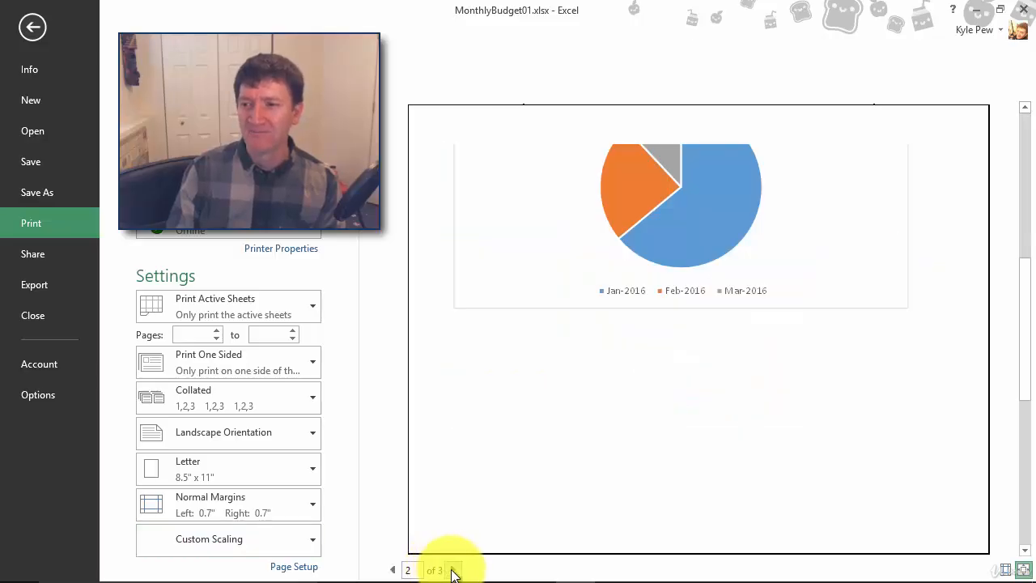
{"action": "left_click", "coordinate": [454, 569]}
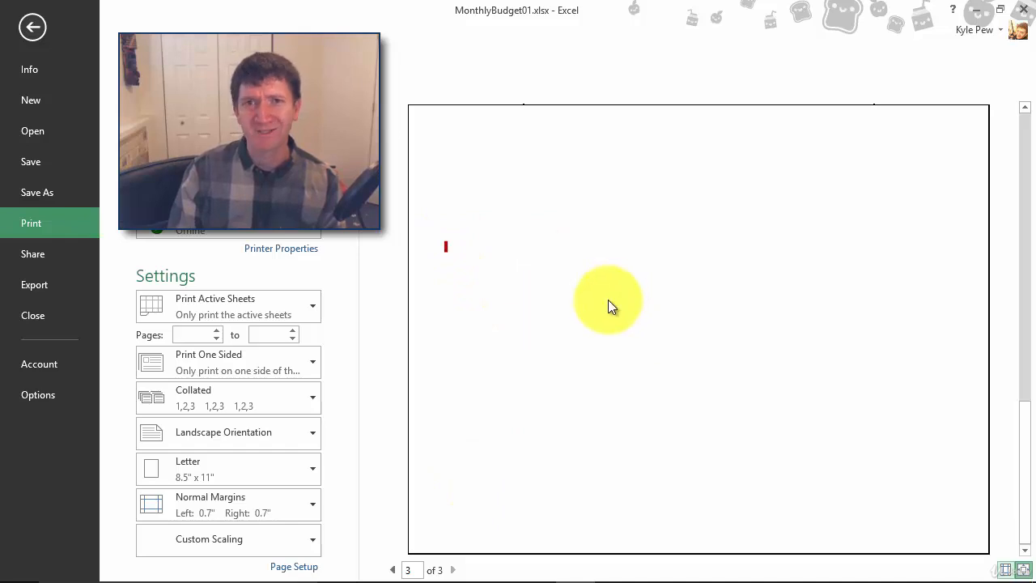
{"action": "left_click", "coordinate": [393, 569]}
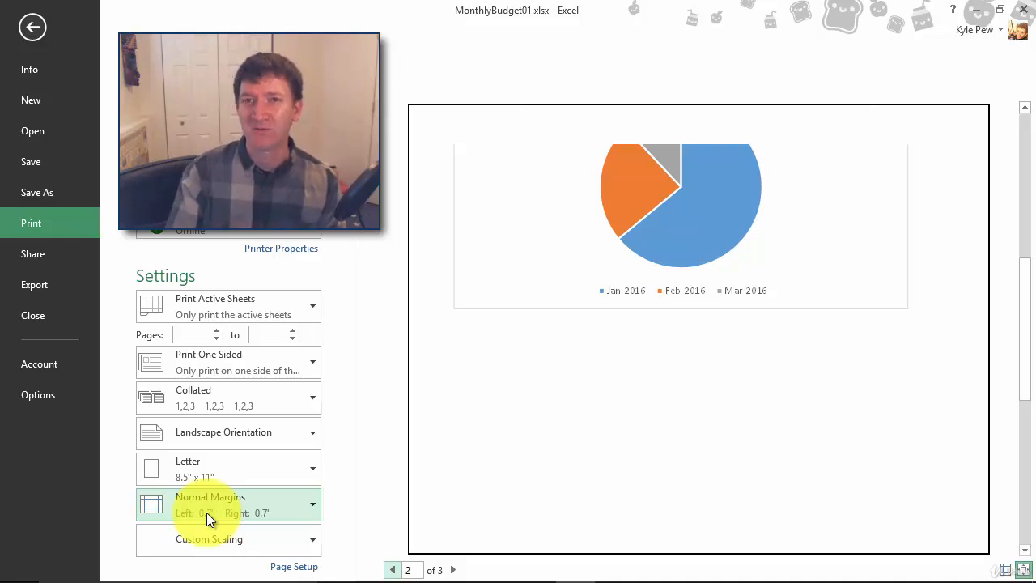
Review the custom margins and page scaling settings in Page Setup without changing any values.
{"action": "left_click", "coordinate": [312, 505]}
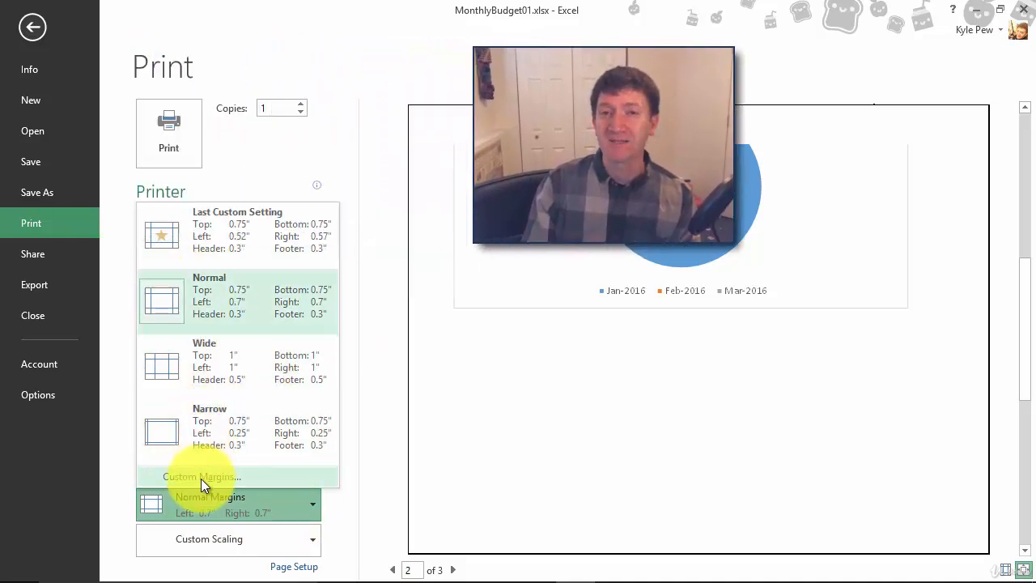
{"action": "left_click", "coordinate": [200, 478]}
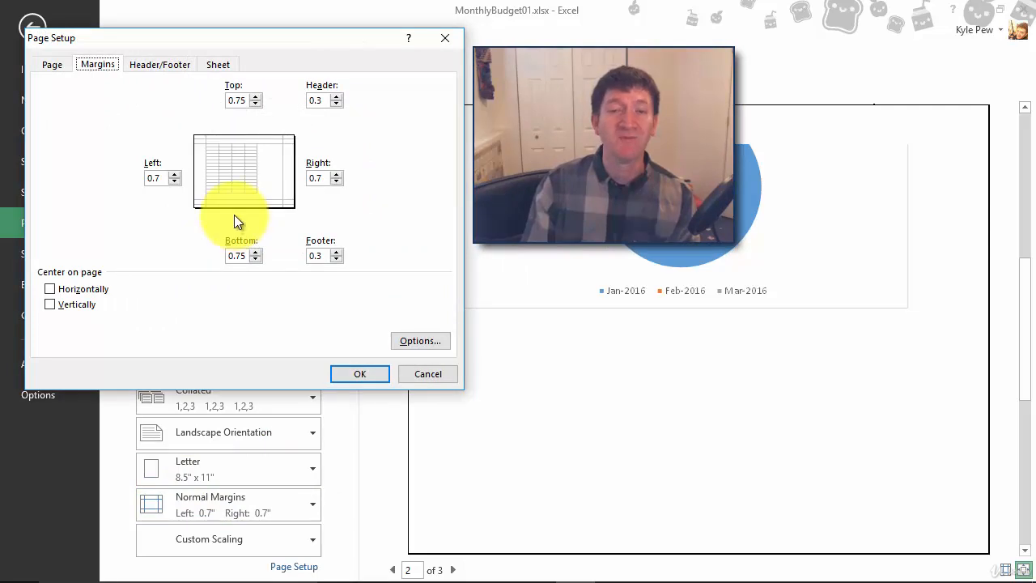
{"action": "left_click", "coordinate": [54, 66]}
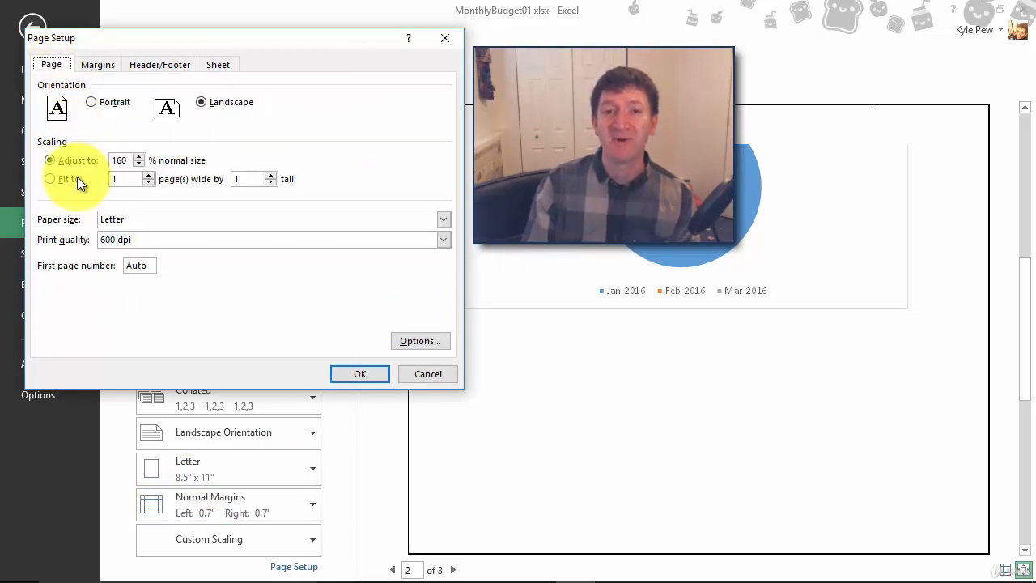
{"action": "left_click", "coordinate": [103, 63]}
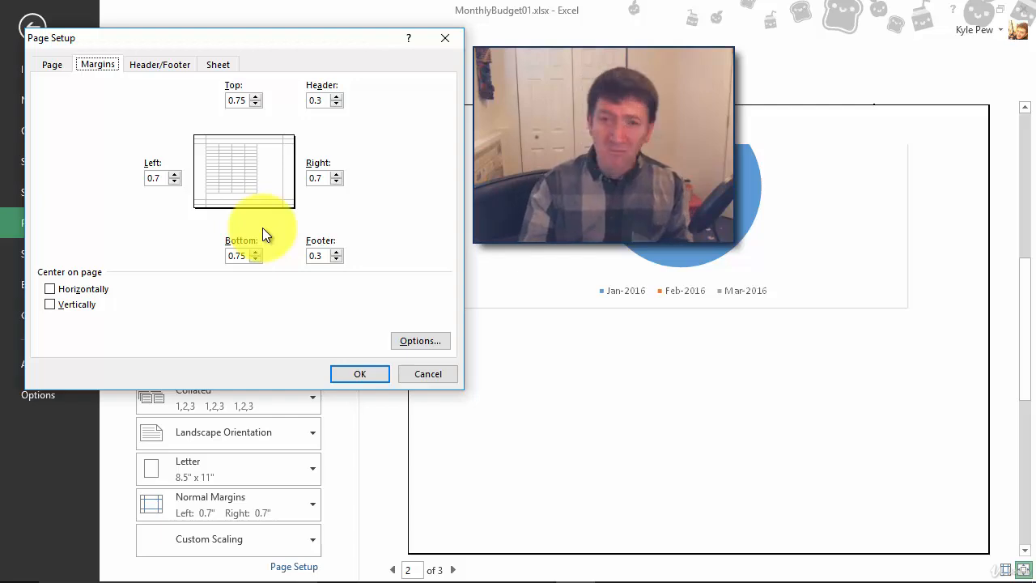
{"action": "left_click", "coordinate": [335, 373]}
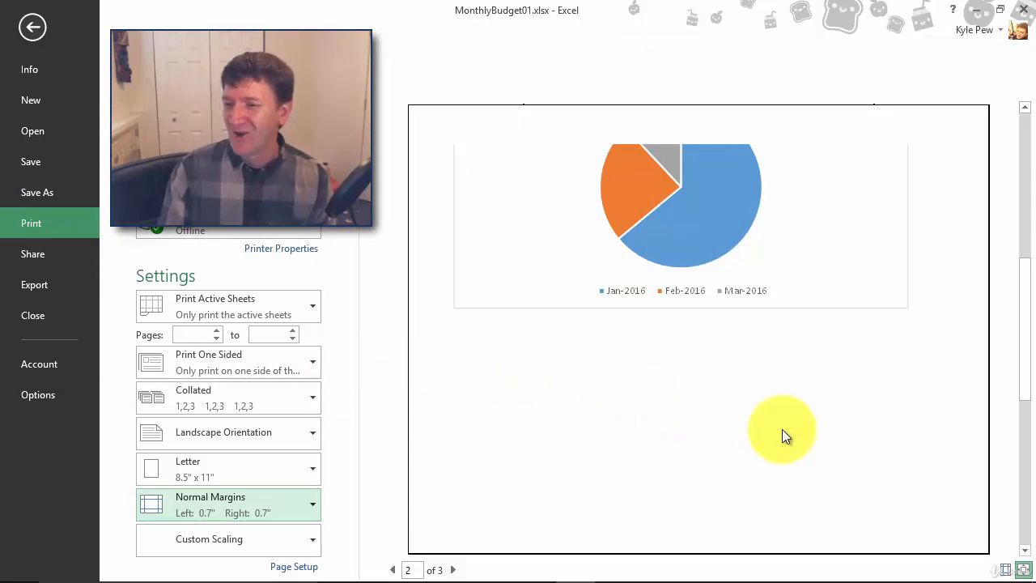
Show the margin guides on the preview, set the left margin to 0.53" and the right to 0.57", and check the other pages.
{"action": "left_click", "coordinate": [1004, 571]}
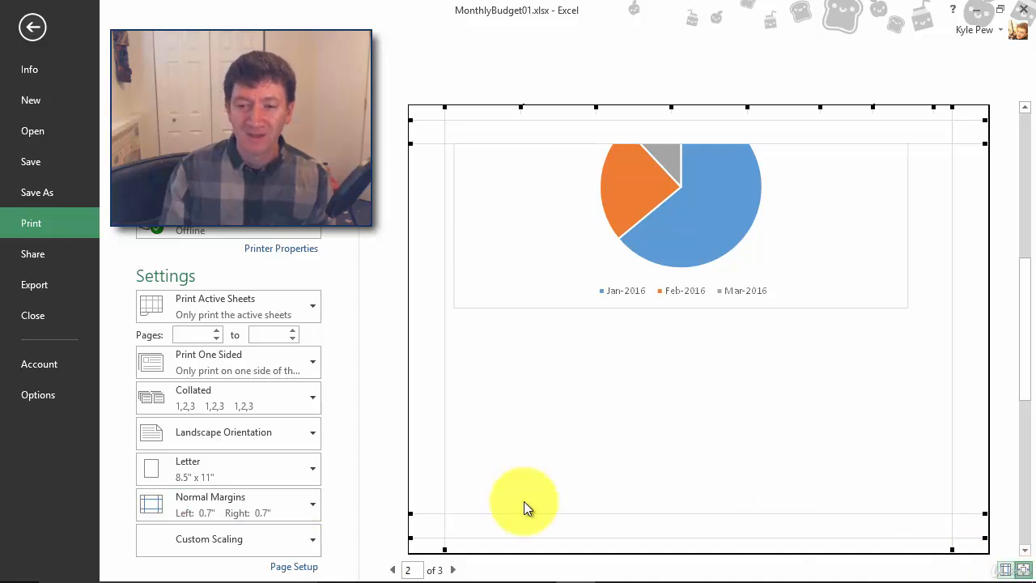
{"action": "left_click", "coordinate": [393, 569]}
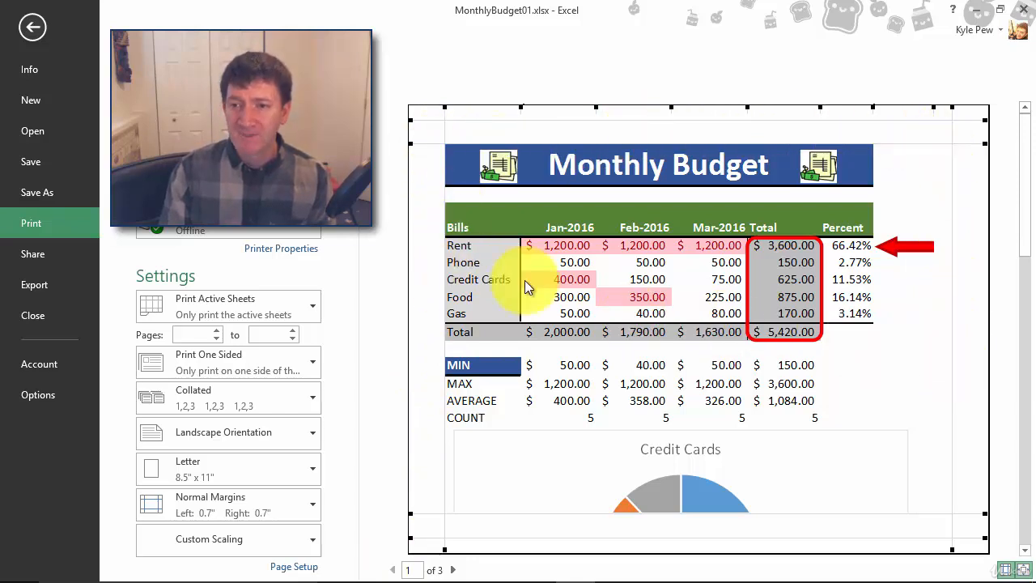
{"action": "left_click_drag", "start_coordinate": [442, 189], "coordinate": [434, 190]}
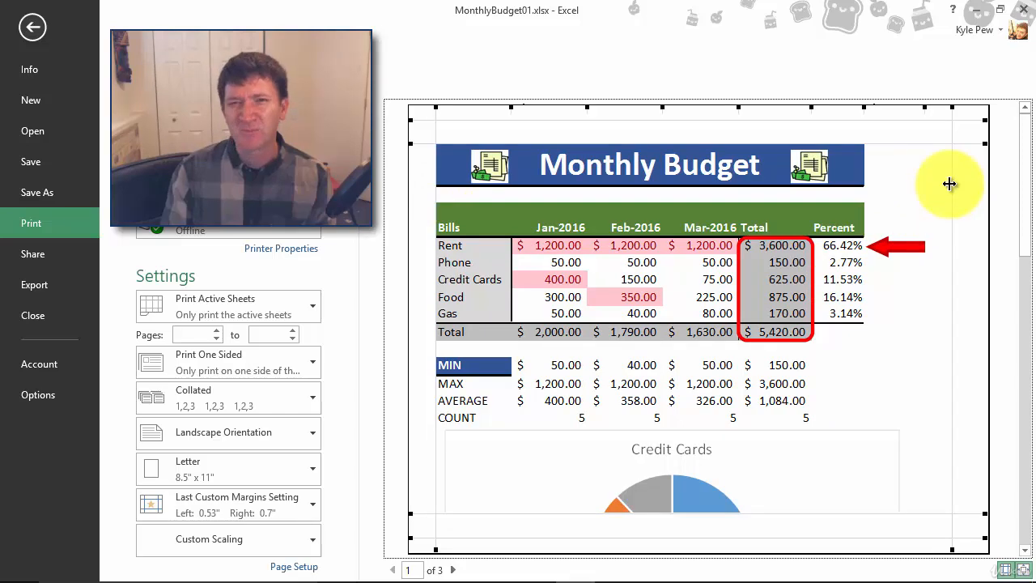
{"action": "left_click_drag", "start_coordinate": [949, 184], "coordinate": [960, 187]}
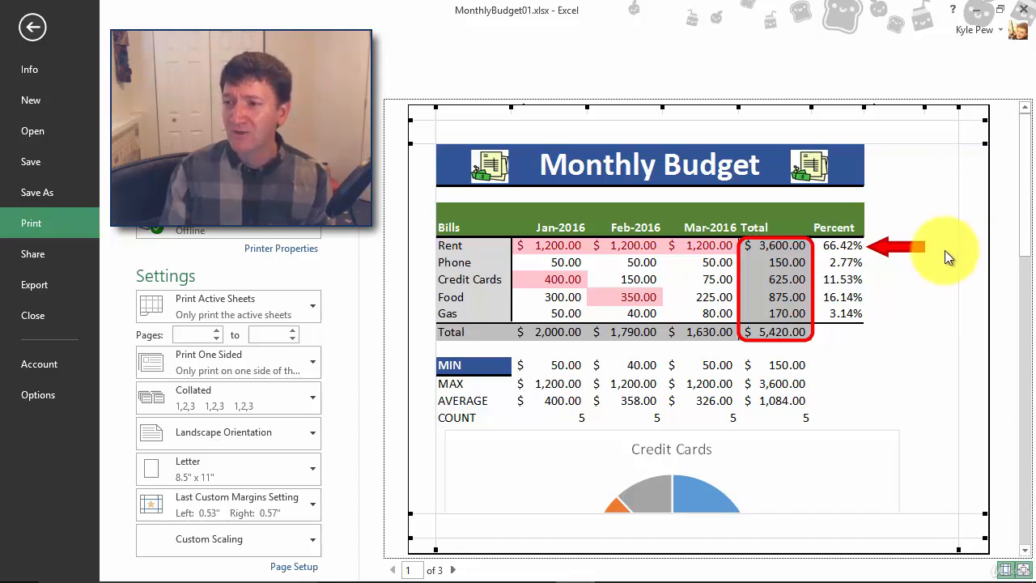
{"action": "left_click", "coordinate": [452, 570]}
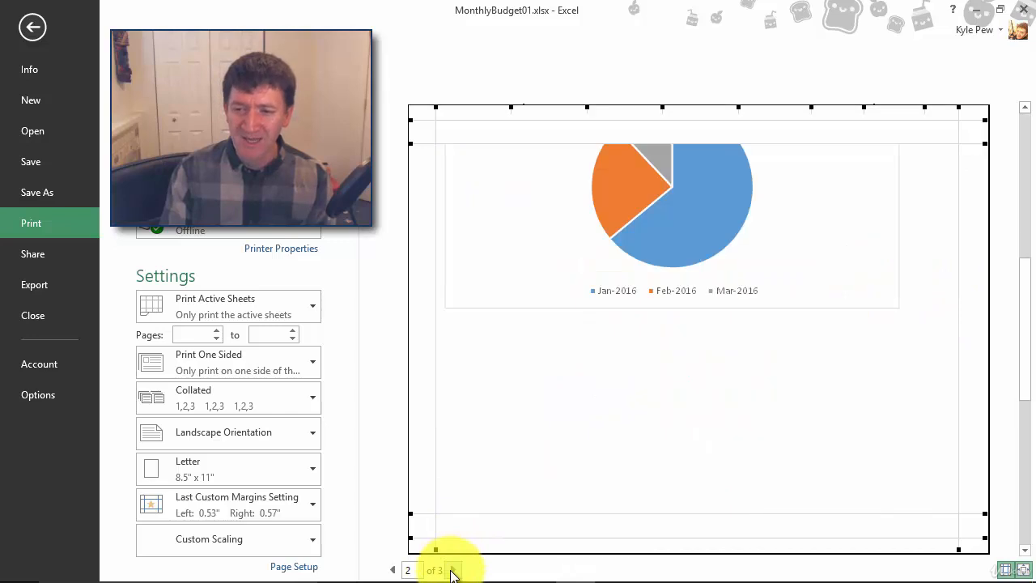
{"action": "left_click", "coordinate": [452, 569]}
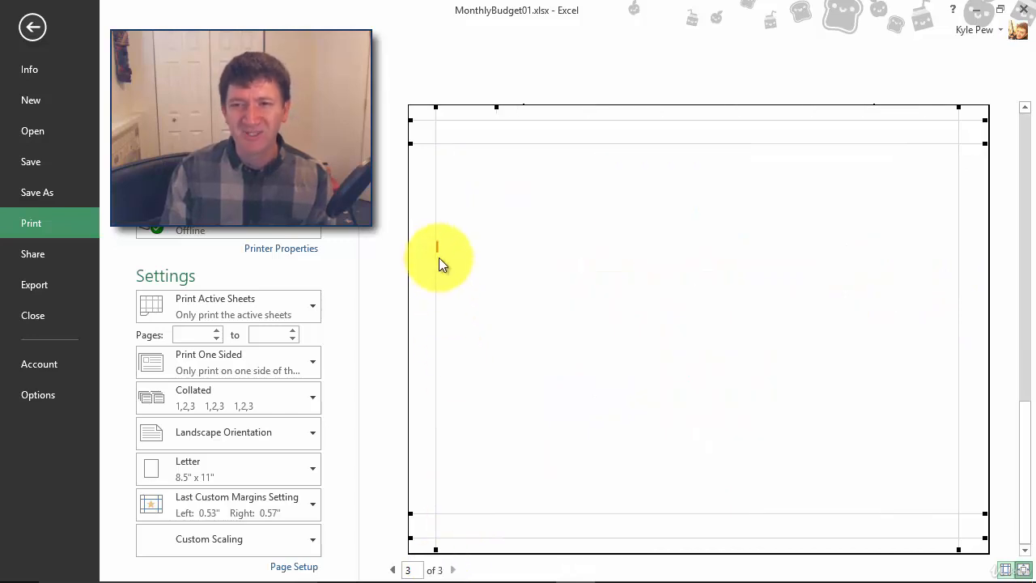
{"action": "left_click", "coordinate": [392, 570]}
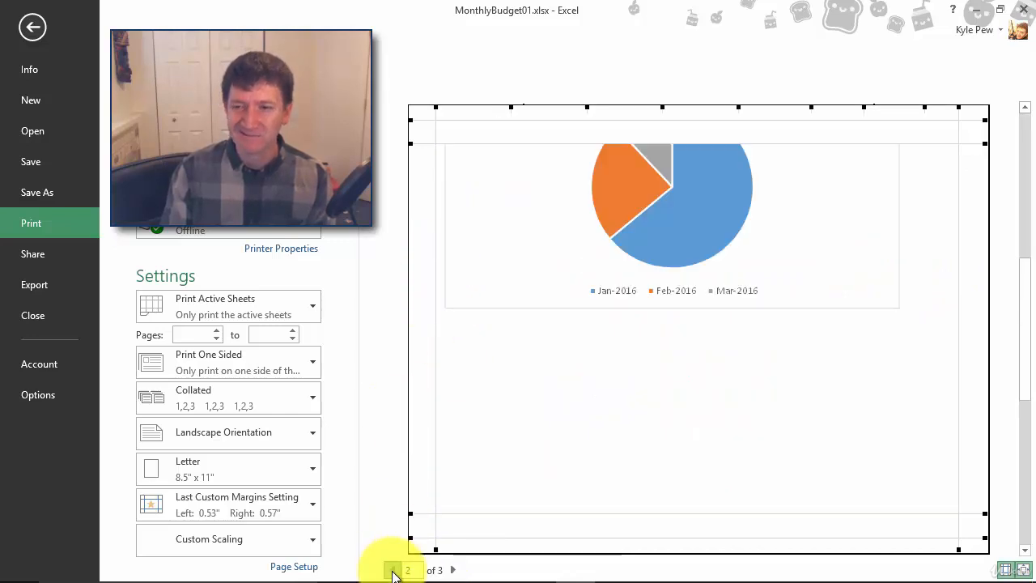
{"action": "left_click", "coordinate": [392, 570]}
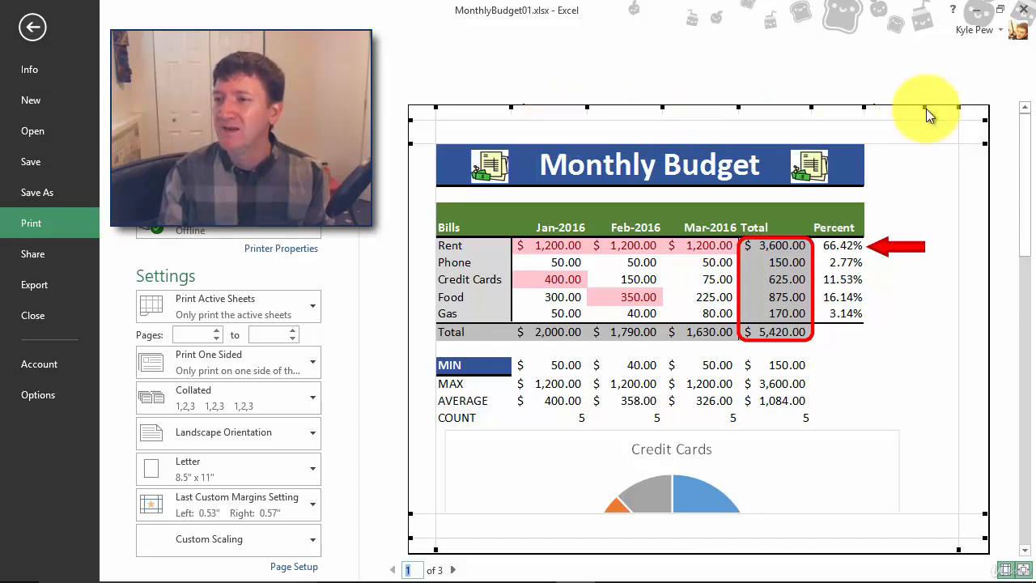
Adjust the width of column G on the first preview page, leaving it slightly wider, and check the following pages.
{"action": "left_click_drag", "start_coordinate": [925, 107], "coordinate": [931, 108]}
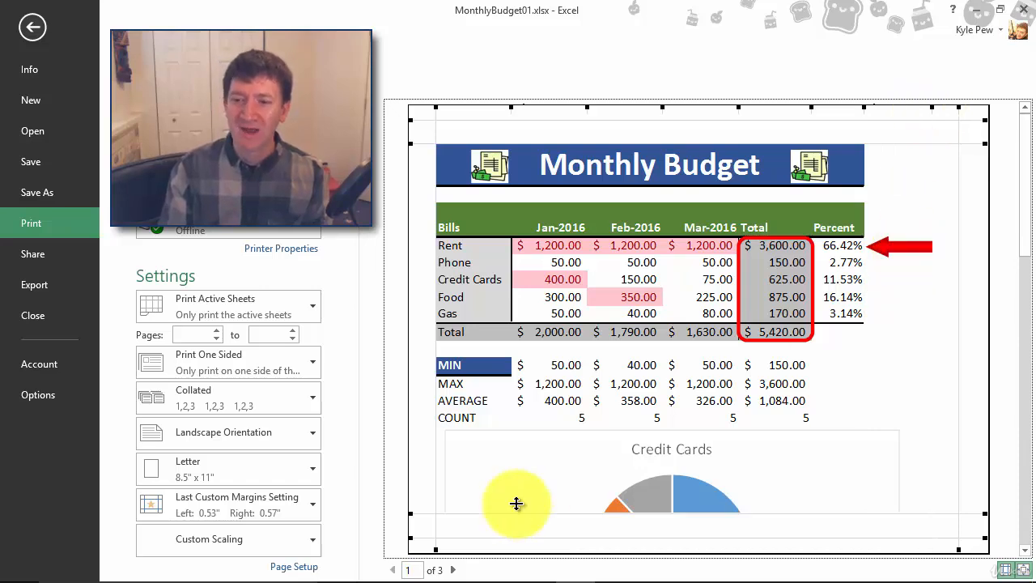
{"action": "left_click", "coordinate": [452, 570]}
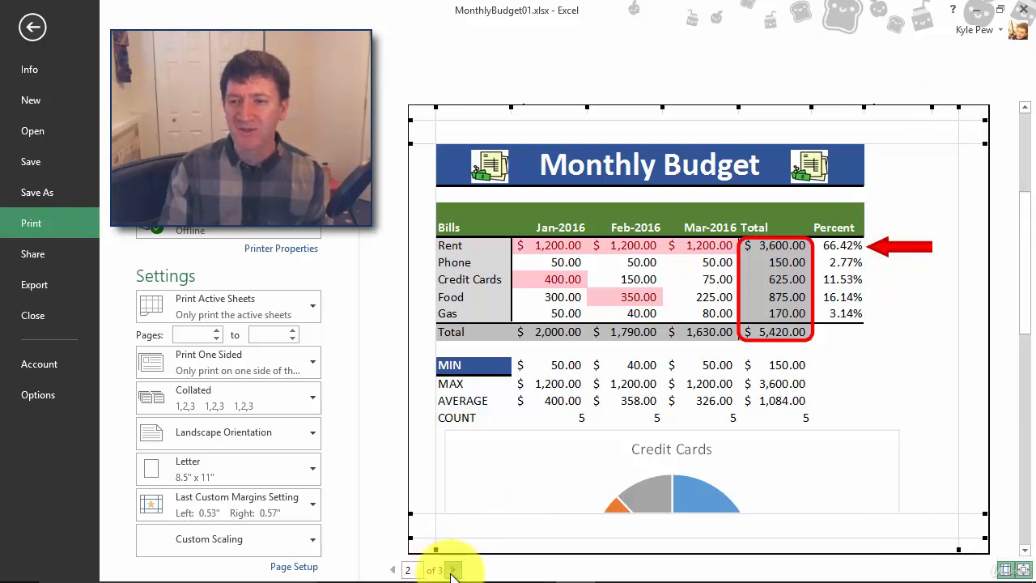
{"action": "left_click", "coordinate": [452, 571]}
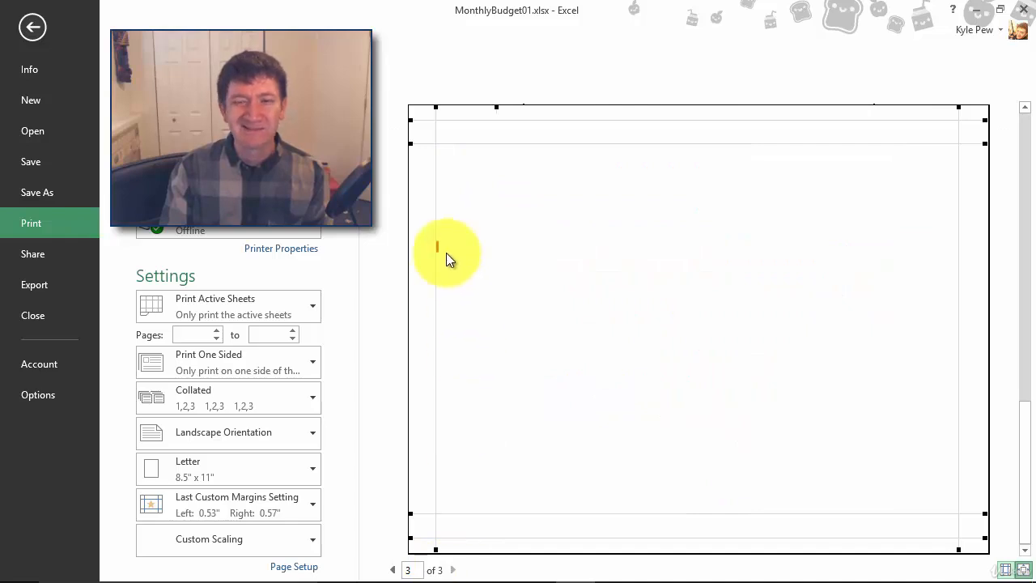
{"action": "left_click", "coordinate": [394, 569]}
{"action": "left_click", "coordinate": [395, 570]}
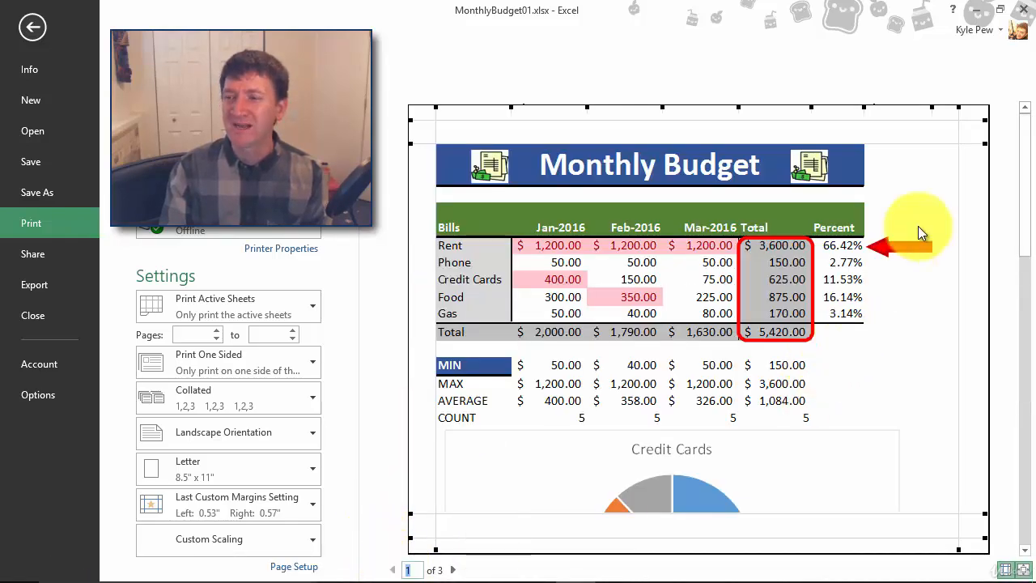
{"action": "left_click_drag", "start_coordinate": [933, 108], "coordinate": [943, 107]}
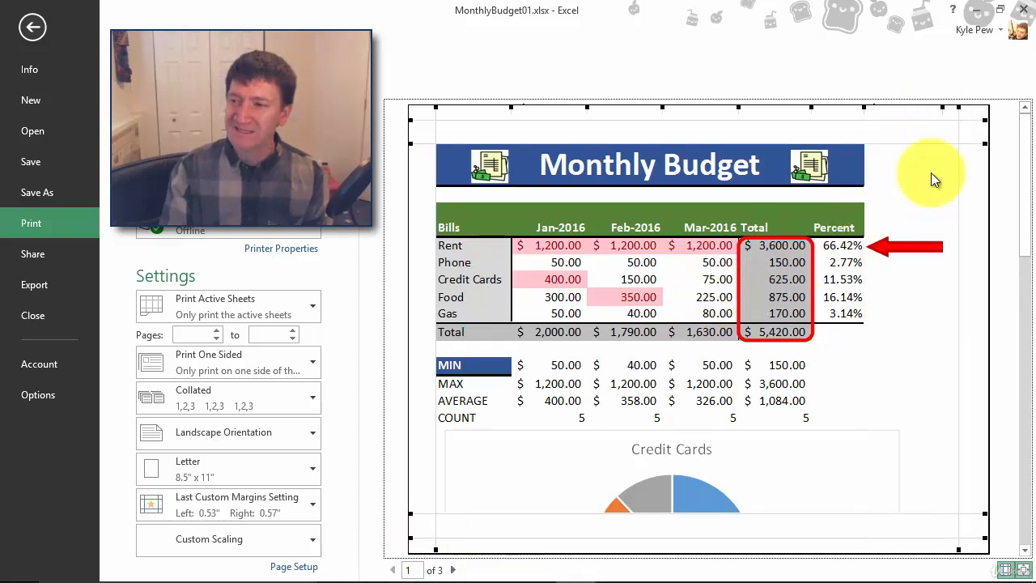
{"action": "left_click_drag", "start_coordinate": [944, 111], "coordinate": [933, 108]}
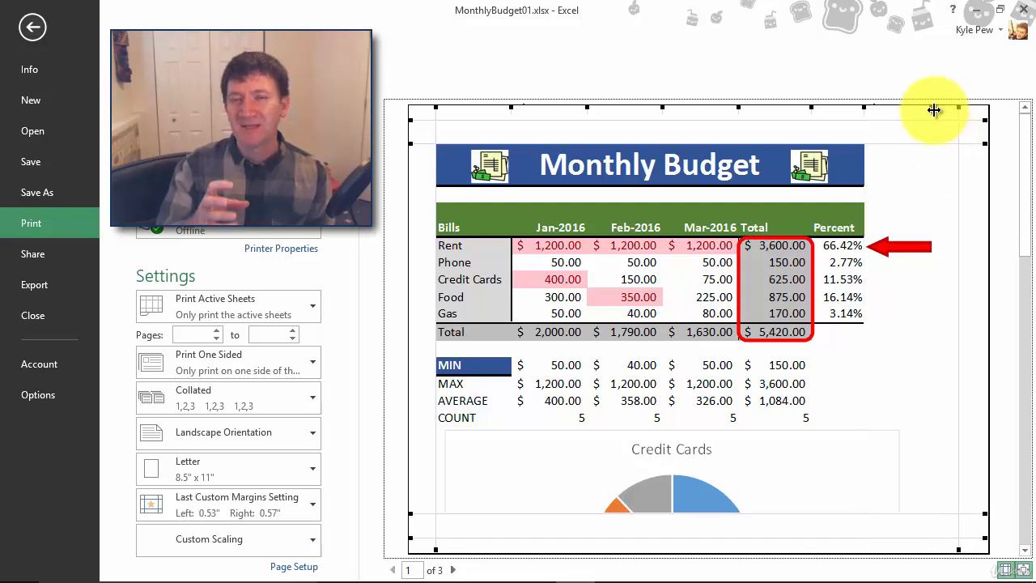